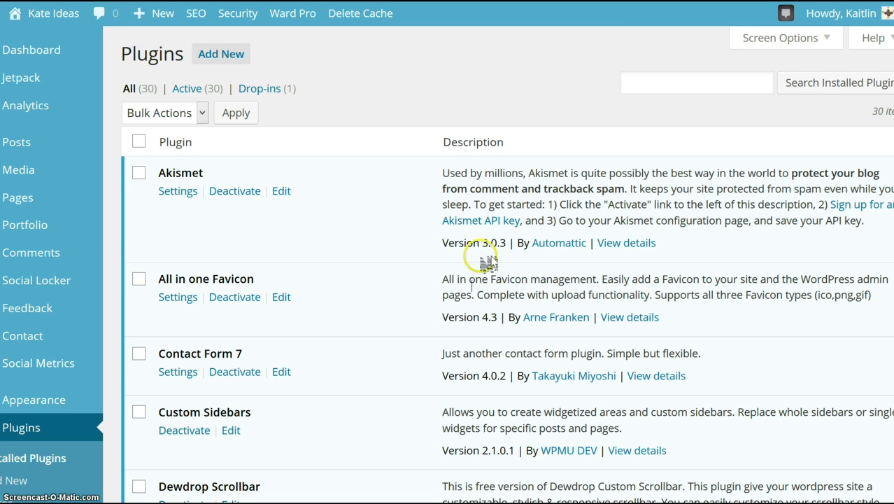
Step: Begin a search of the installed plugins, then clear the partial text
left_click(644, 84)
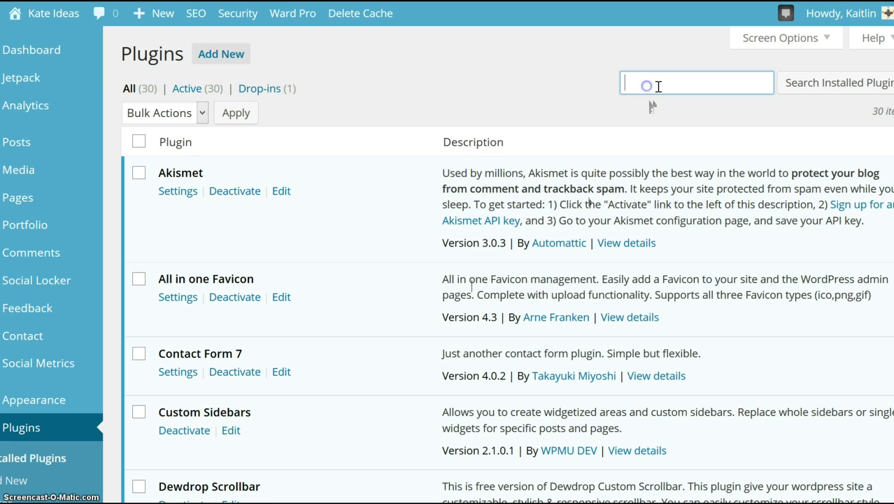
type("wor")
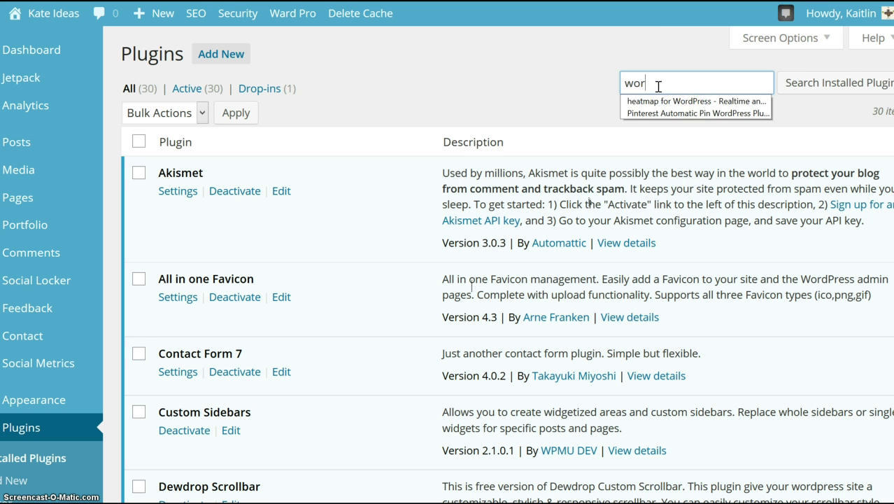
key("BackSpace")
key("BackSpace")
key("BackSpace")
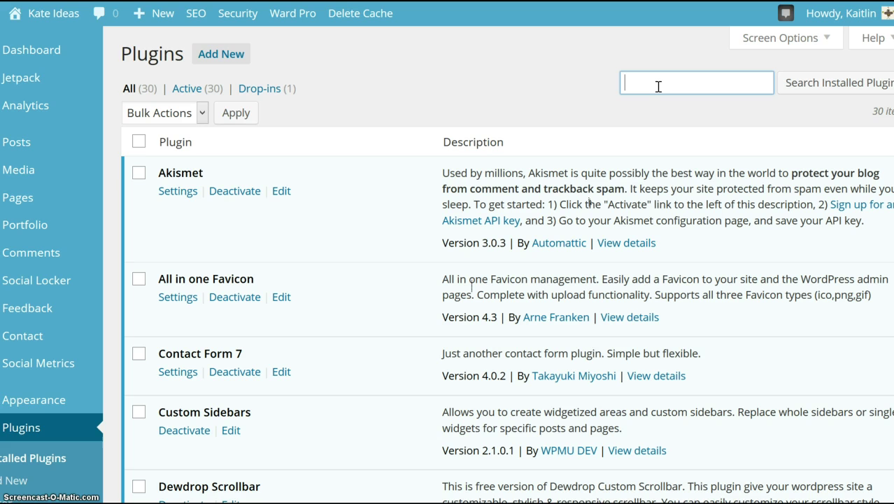
Step: Search the plugin directory for 'wordpress seo', finding WordPress SEO by Yoast already installed
left_click(235, 60)
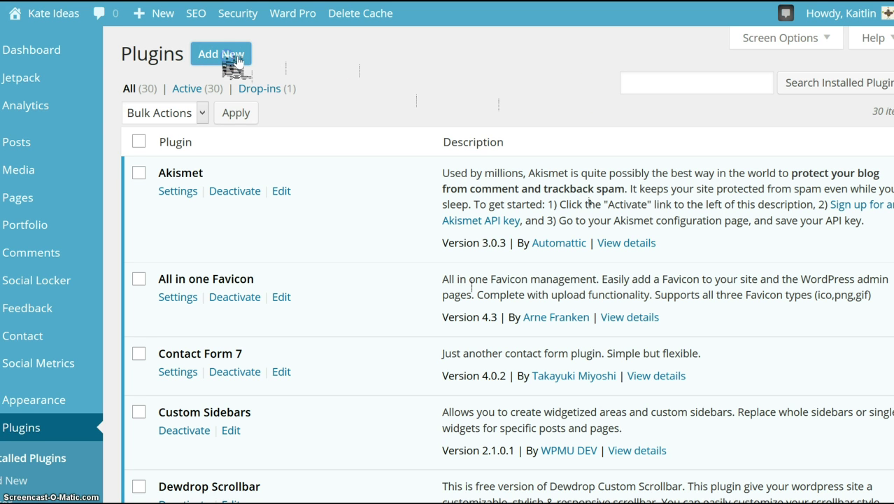
left_click(645, 82)
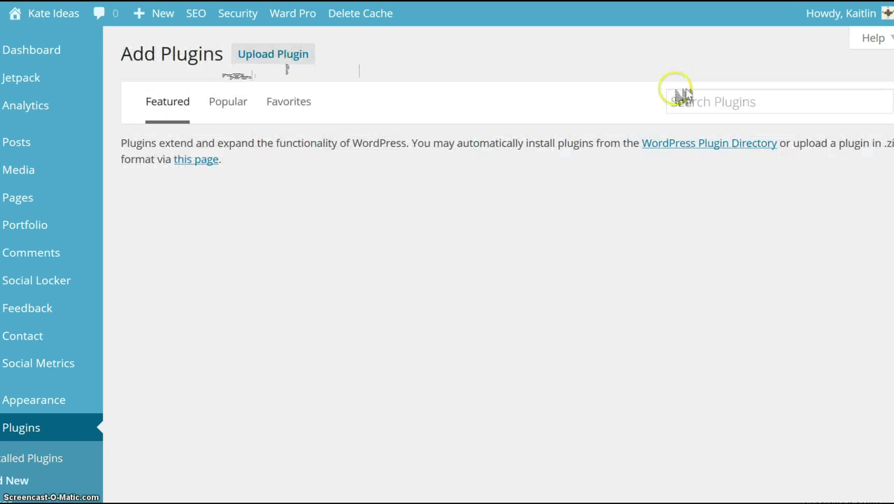
left_click(694, 100)
type("wordpre")
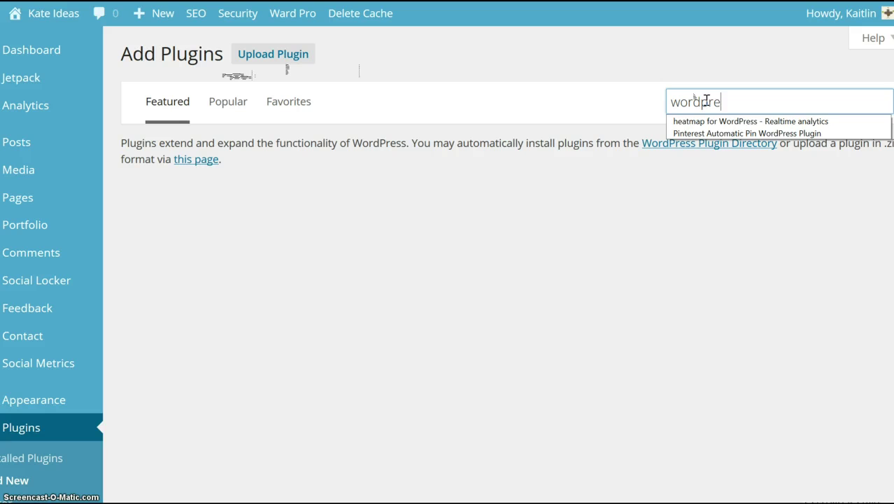
type("ss seo")
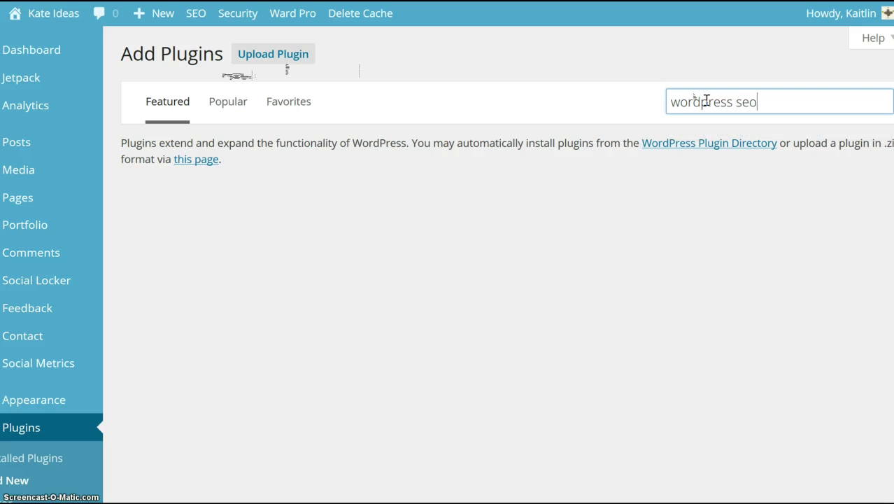
key("Return")
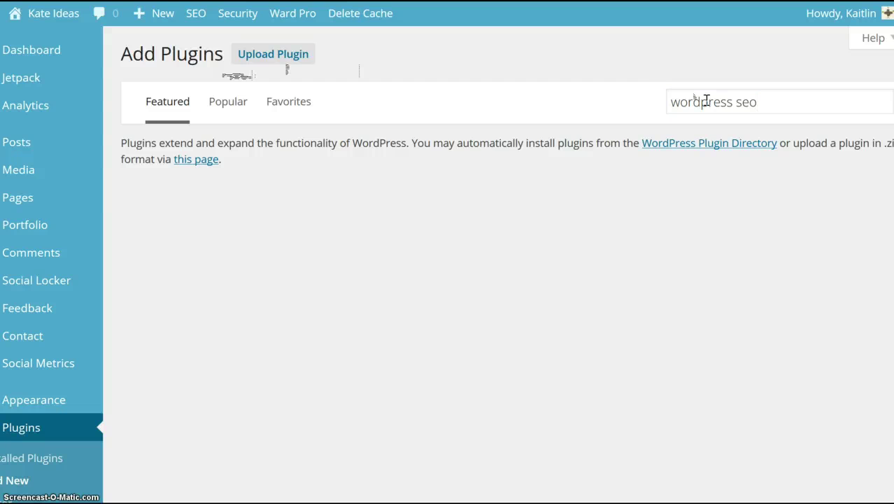
left_click(493, 181)
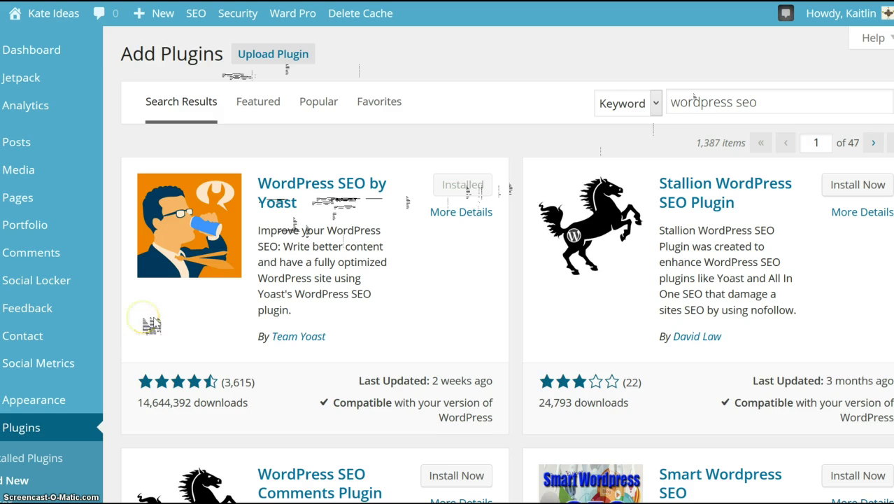
scroll(151, 324, "down", 4)
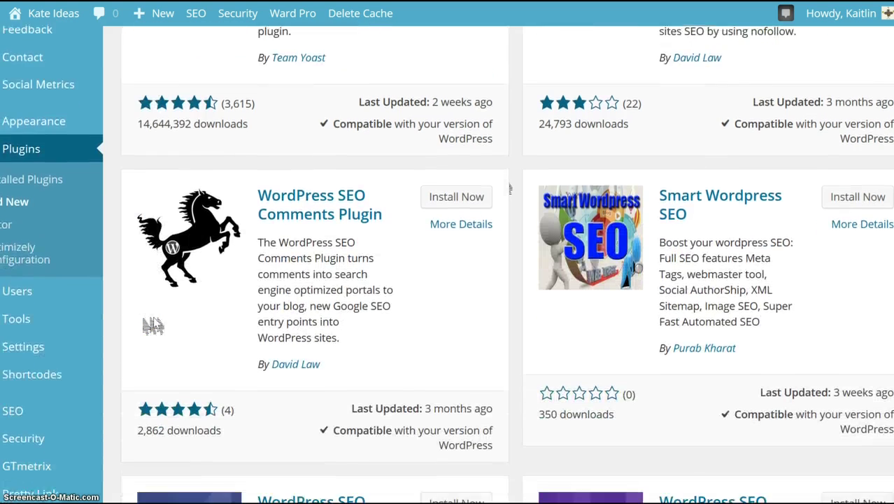
scroll(153, 325, "down", 2)
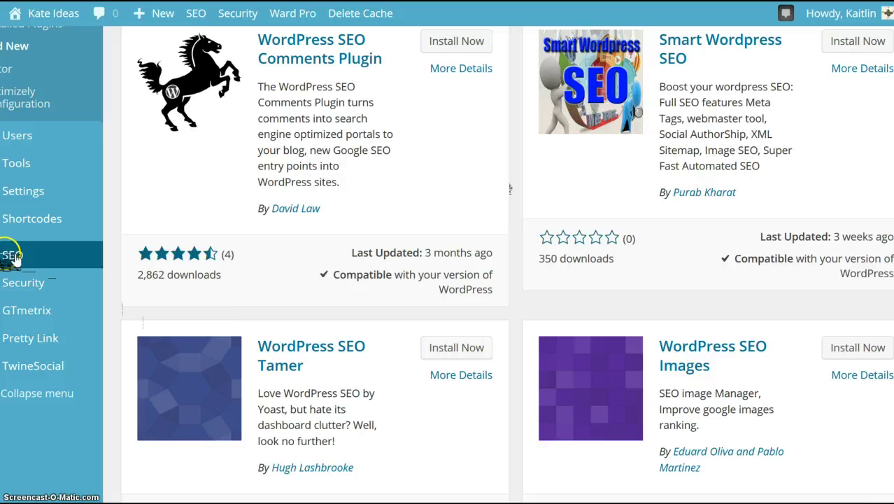
mouse_move(14, 257)
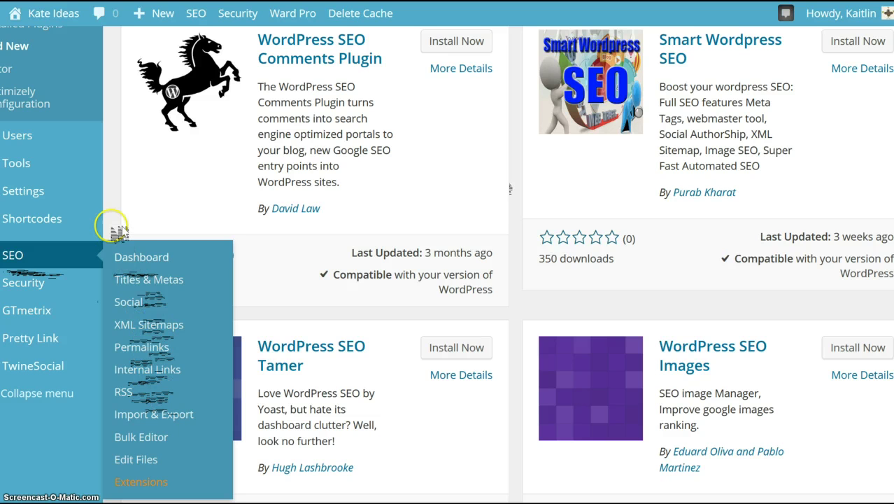
scroll(119, 233, "up", 4)
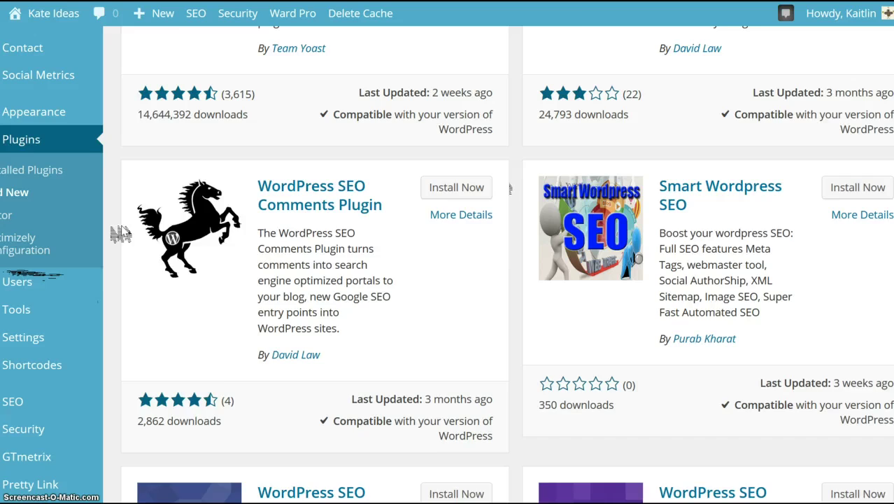
scroll(120, 234, "up", 2)
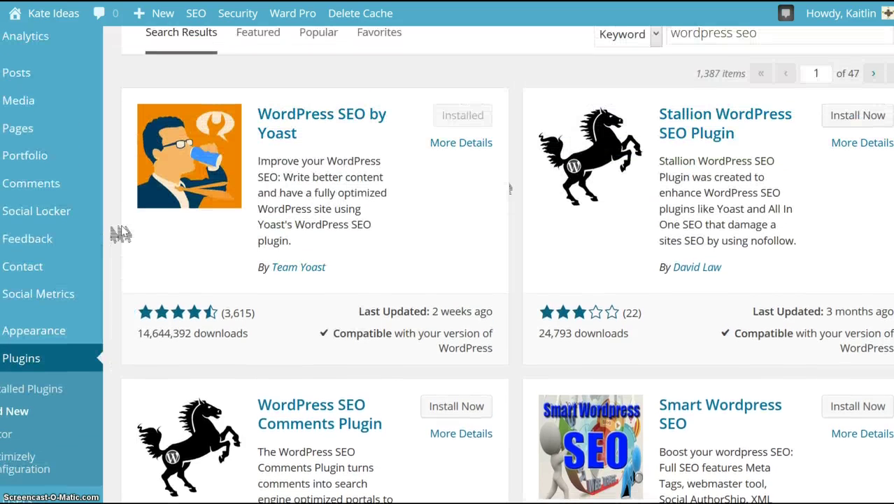
scroll(121, 235, "up", 1)
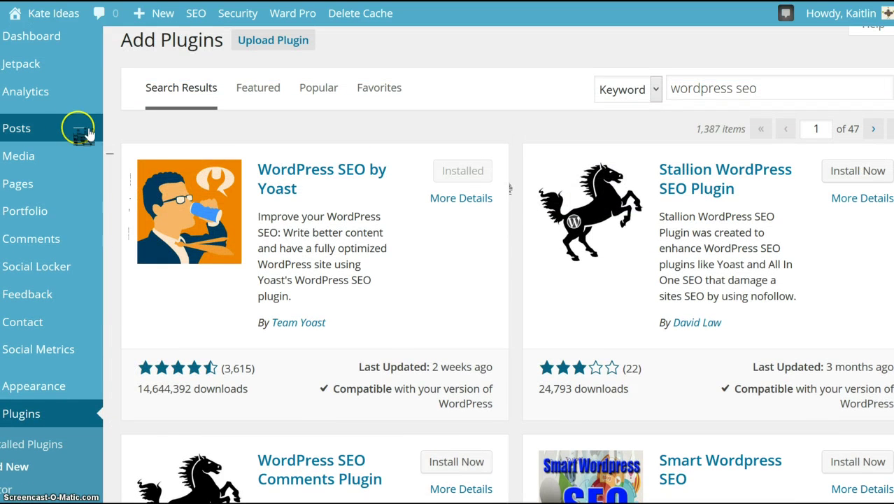
Step: Show All Posts and review the 4 posts' SEO, SEO Title, Meta Desc. and Focus KW columns
mouse_move(65, 132)
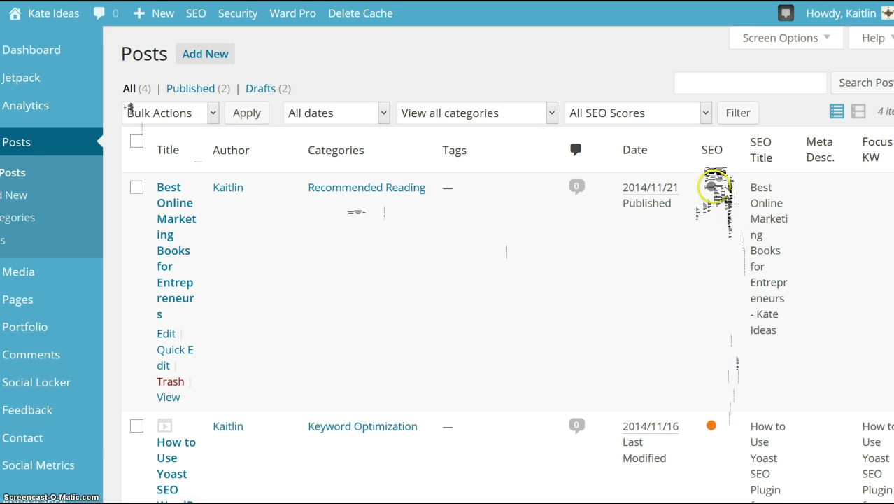
mouse_move(712, 185)
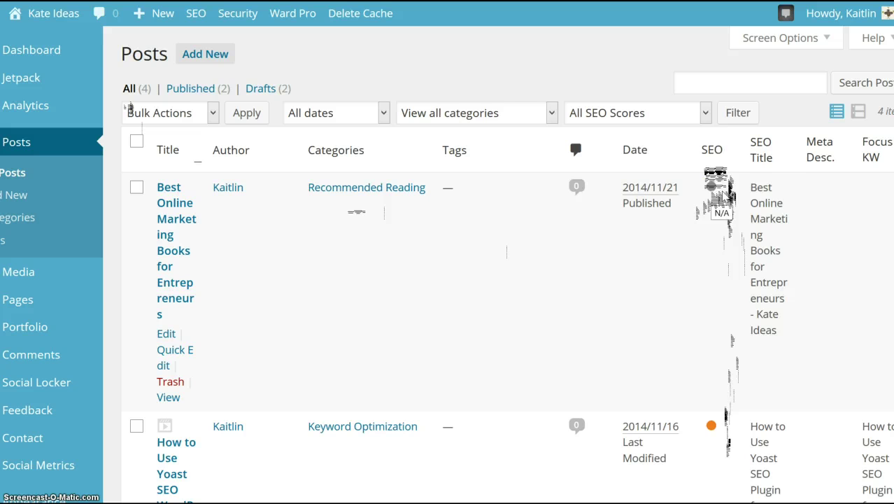
left_click(766, 204)
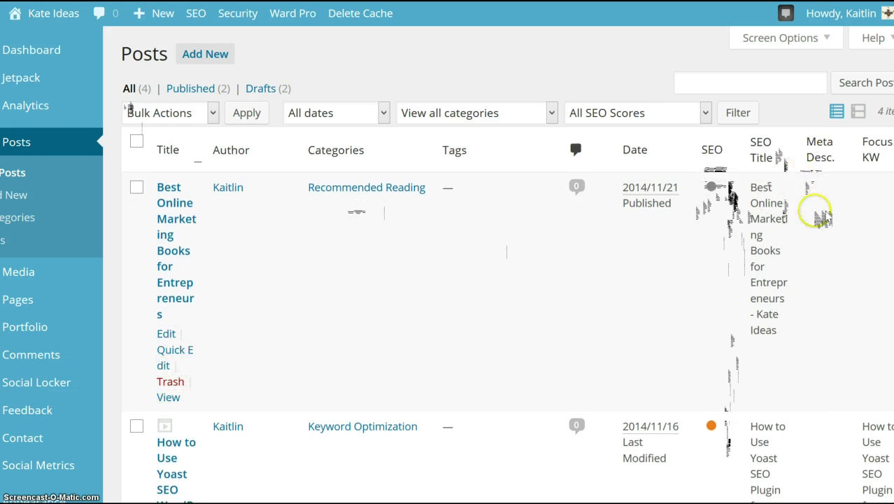
left_click(830, 235)
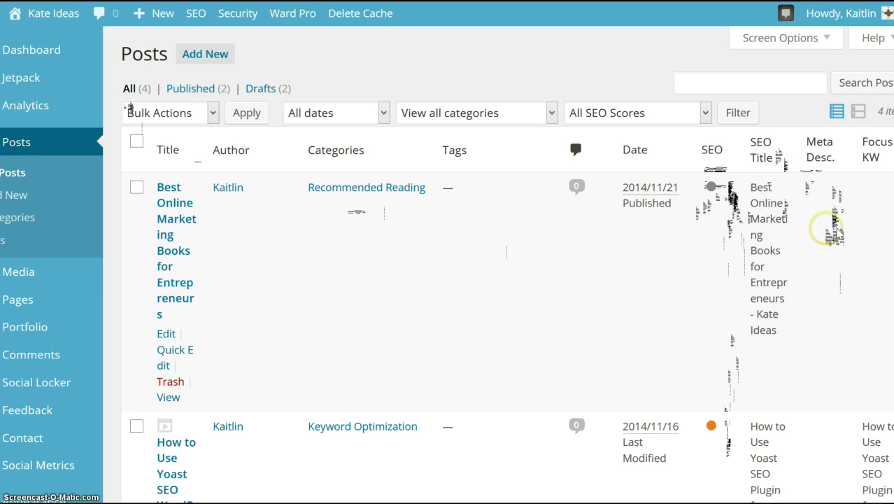
left_click(876, 221)
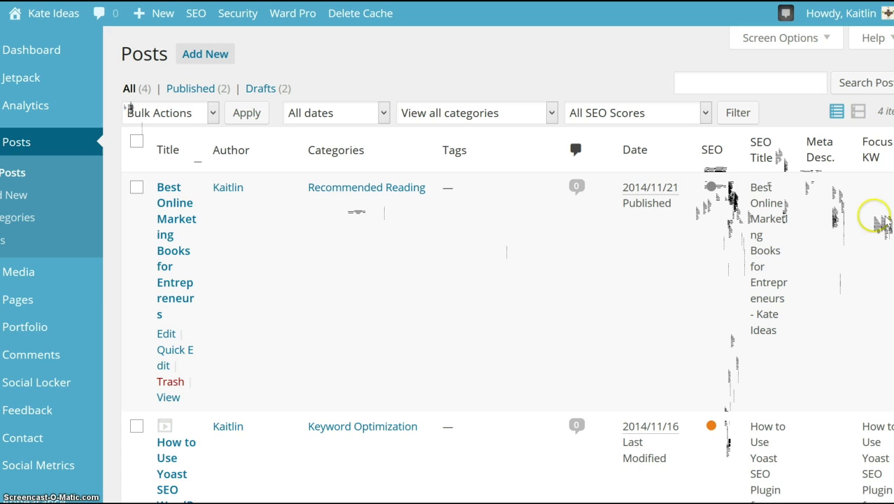
left_click(877, 217)
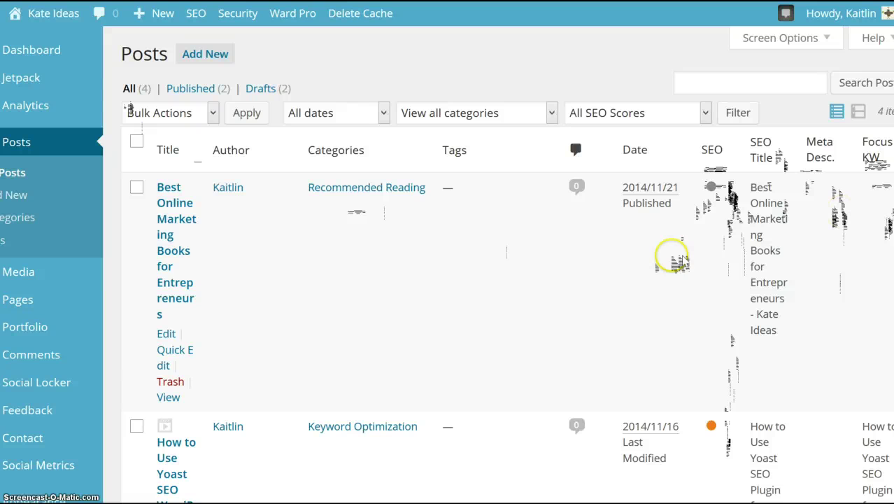
Step: Edit 'Best Online Marketing Books for Entrepreneurs' and scroll down to its Yoast SEO box
left_click(166, 335)
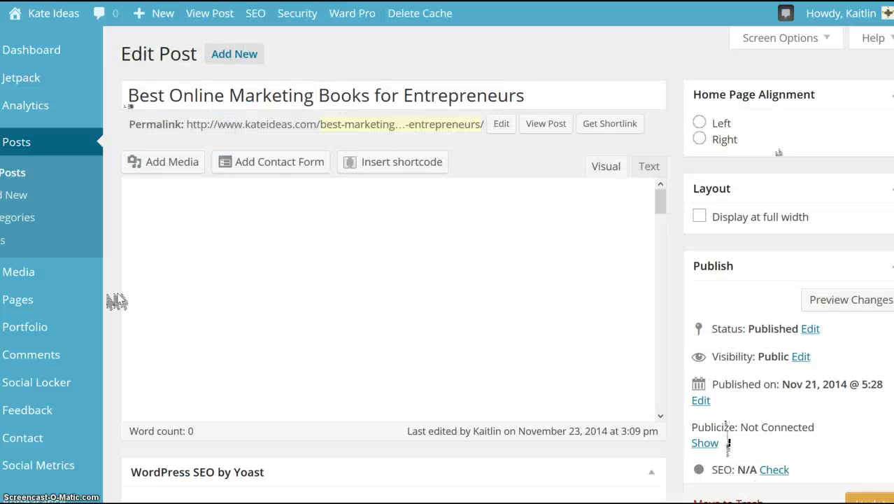
scroll(116, 301, "down", 2)
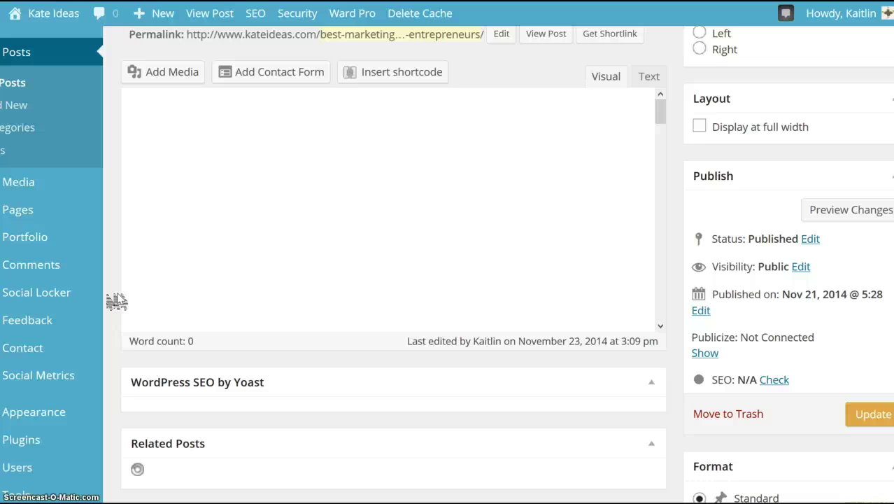
scroll(116, 301, "down", 4)
scroll(116, 301, "up", 6)
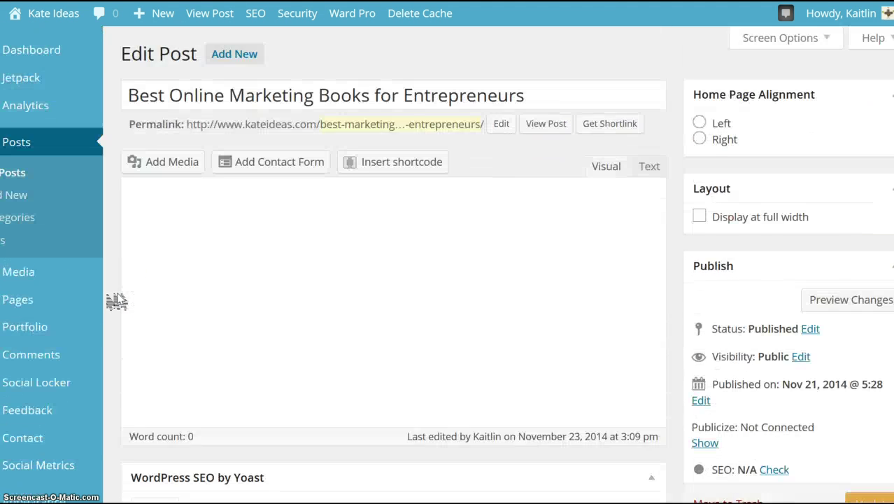
scroll(116, 291, "down", 7)
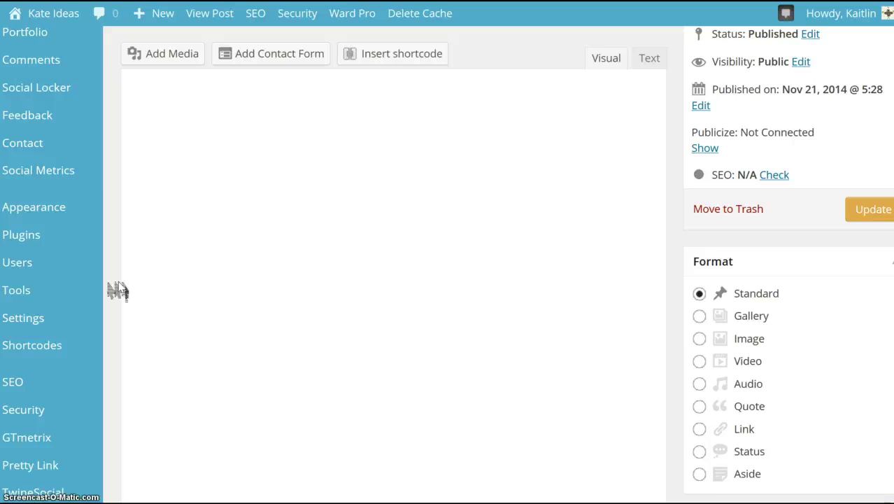
scroll(117, 291, "down", 1)
scroll(116, 291, "down", 3)
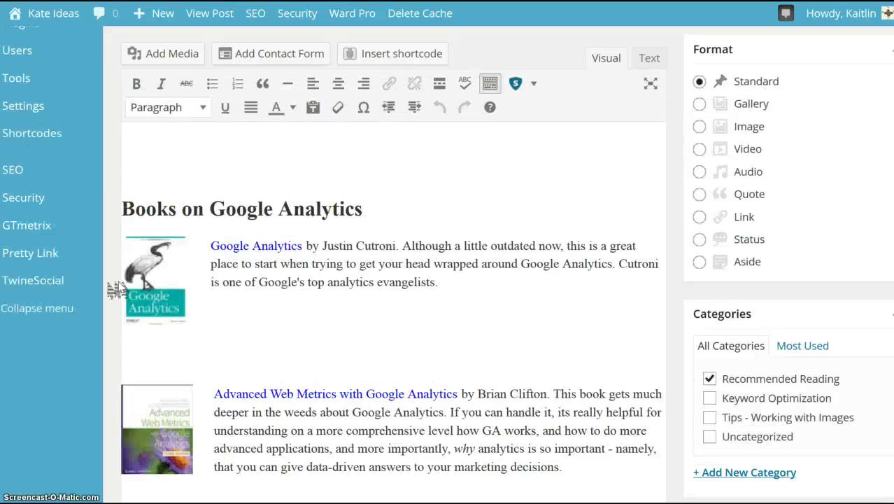
scroll(117, 291, "down", 15)
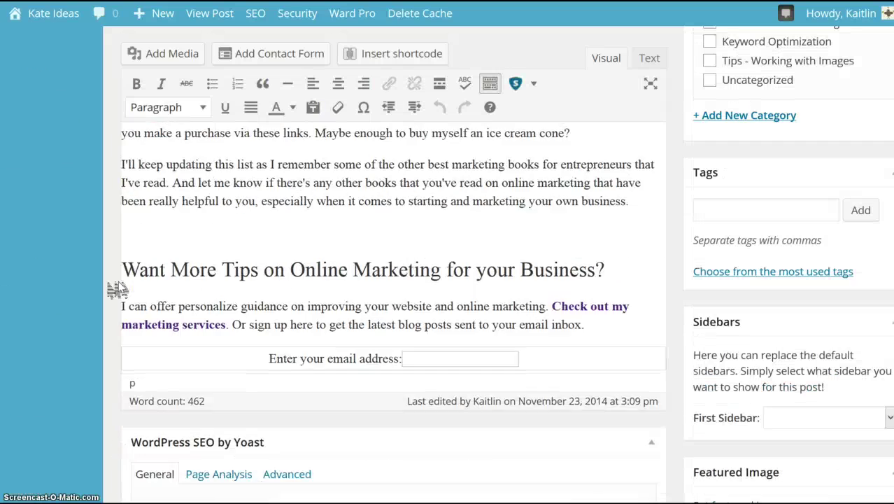
scroll(117, 291, "down", 8)
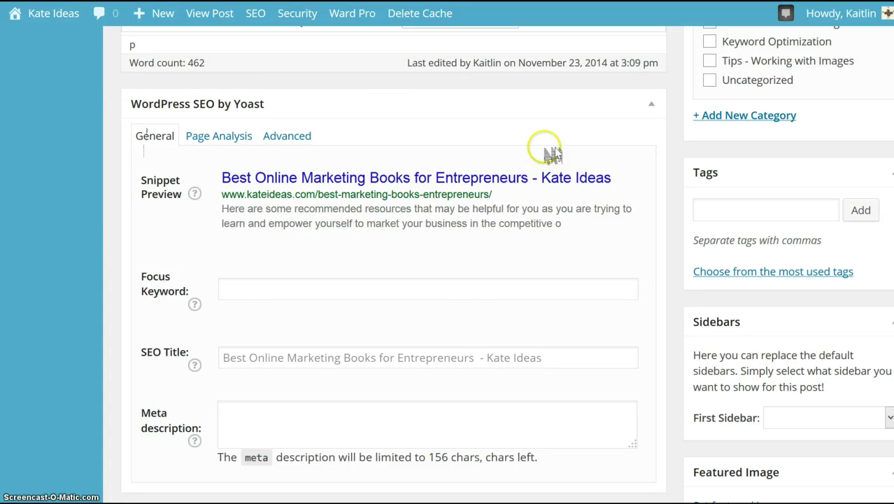
Step: Enter 'best online marketing books' as the focus keyword and review its usage report
left_click(230, 284)
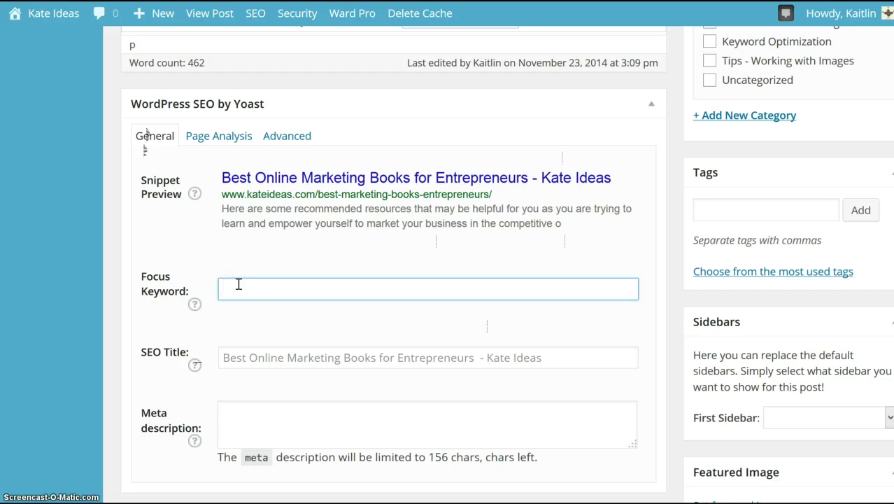
type("best online marketing book")
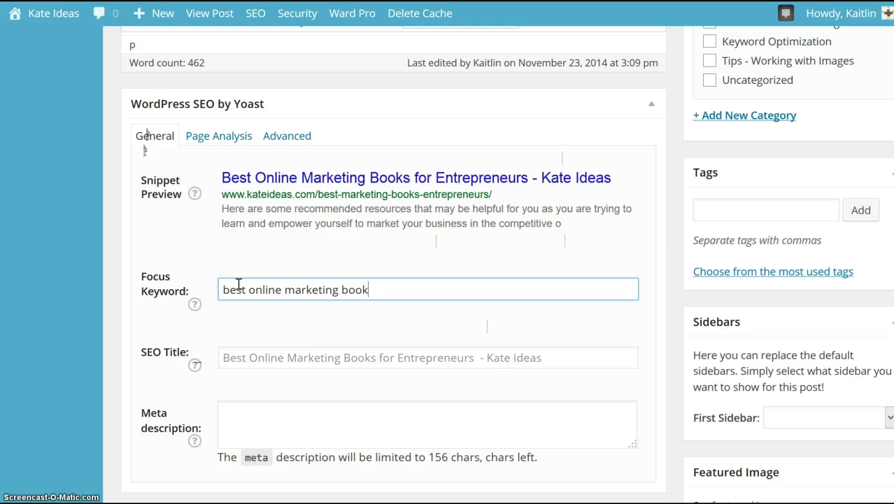
type("s")
left_click(117, 295)
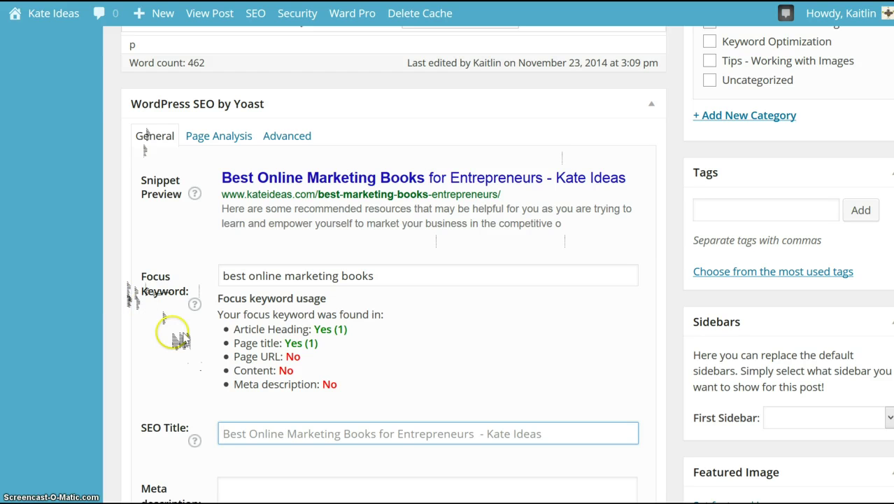
scroll(182, 341, "down", 1)
scroll(182, 341, "down", 1)
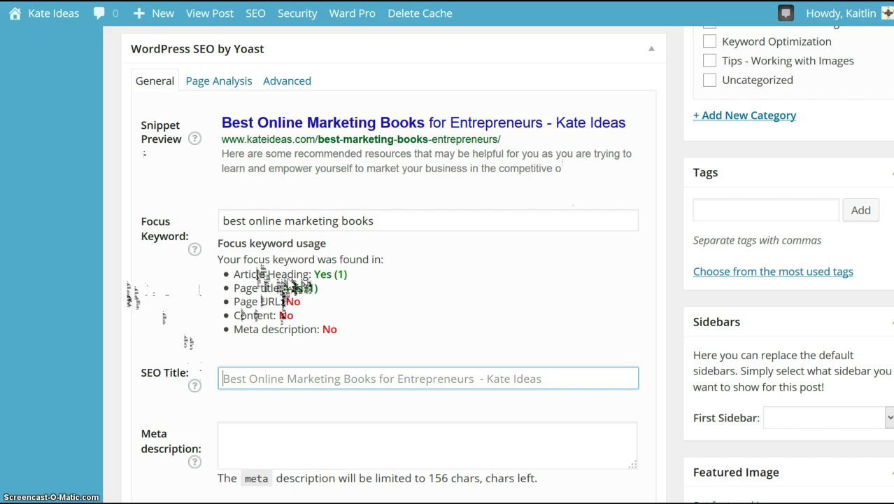
scroll(254, 316, "down", 1)
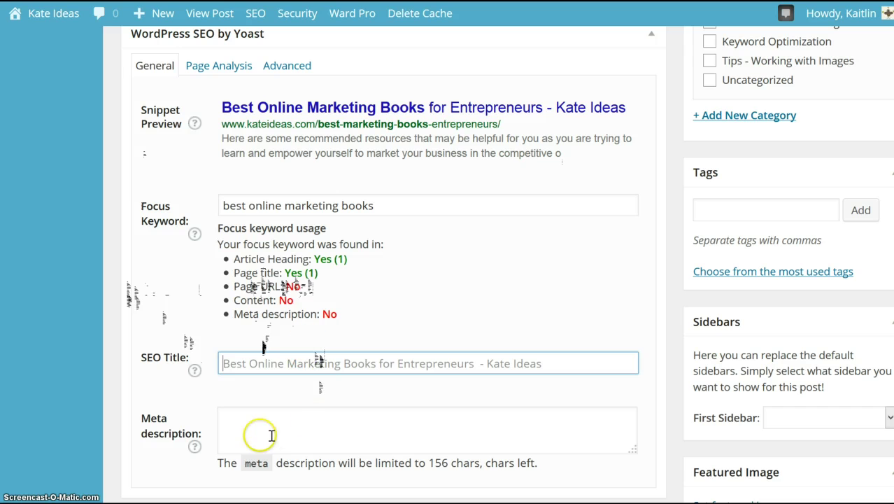
scroll(295, 431, "down", 2)
Step: Update the post so its SEO rating changes from N/A to OK
scroll(290, 376, "up", 3)
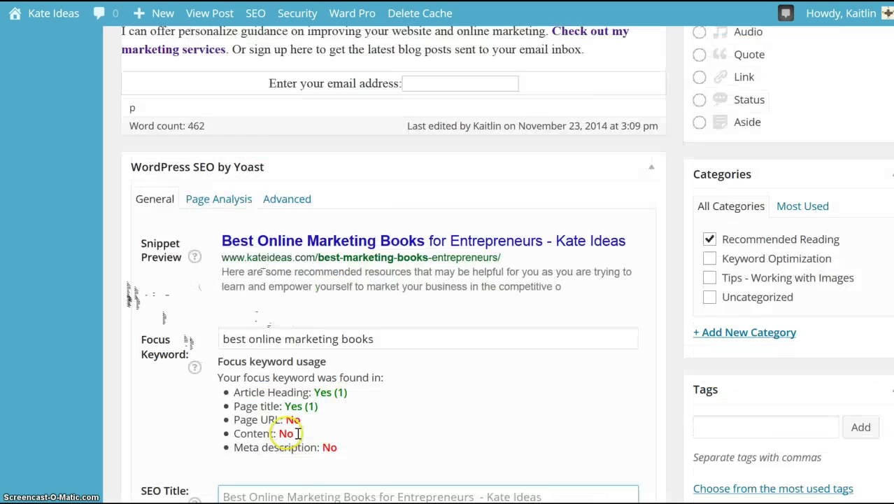
scroll(297, 433, "up", 5)
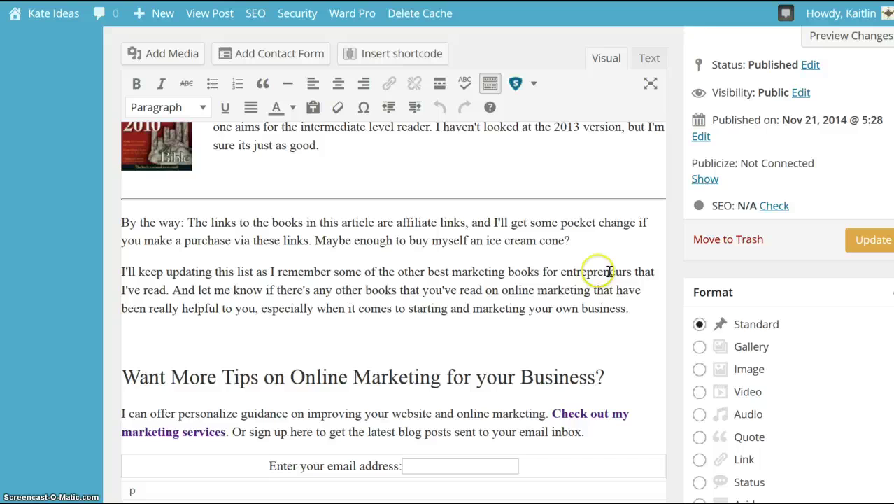
scroll(609, 272, "up", 2)
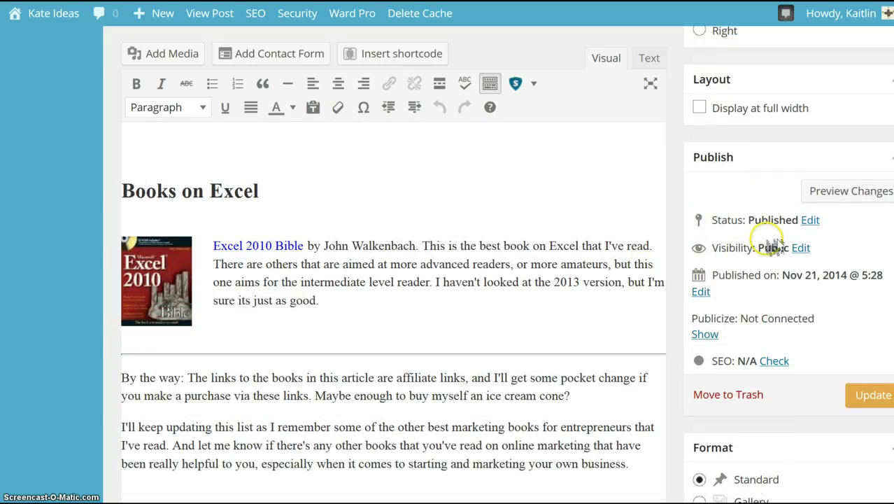
left_click(862, 396)
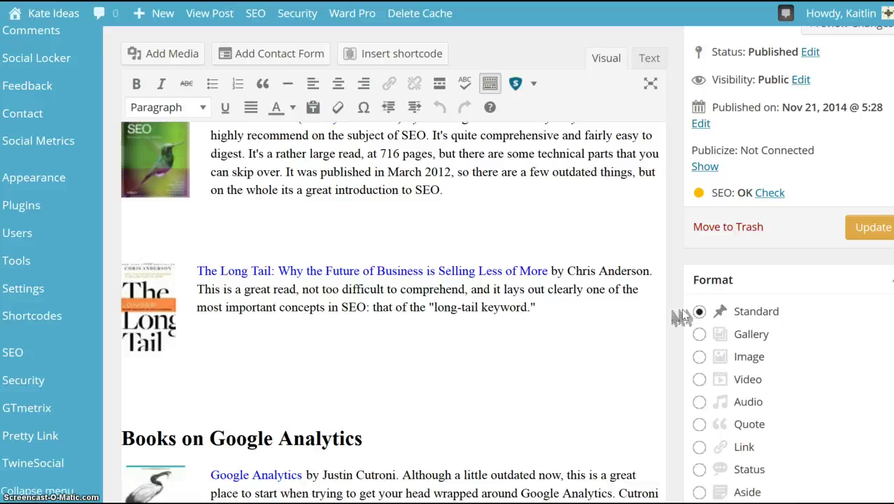
scroll(680, 317, "down", 15)
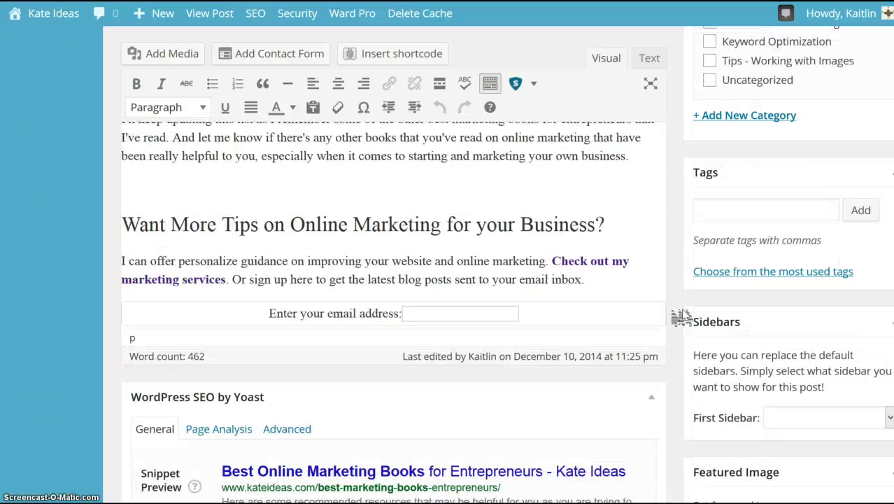
scroll(681, 317, "down", 5)
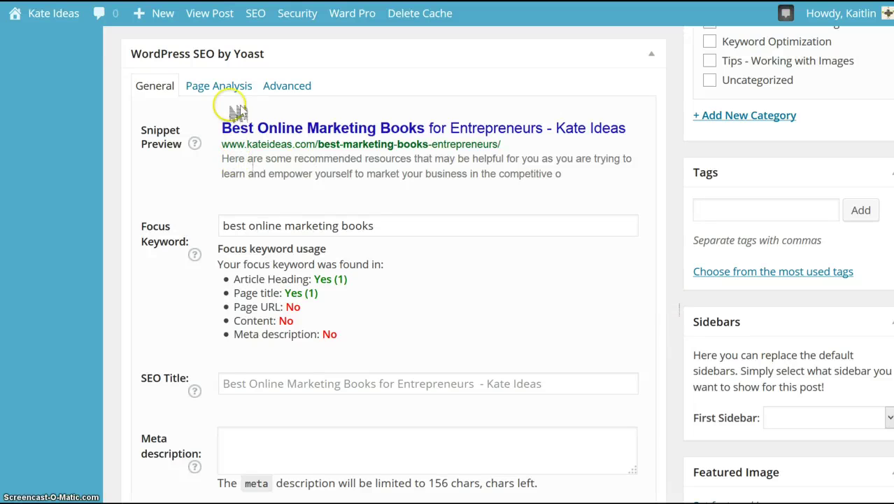
left_click(208, 88)
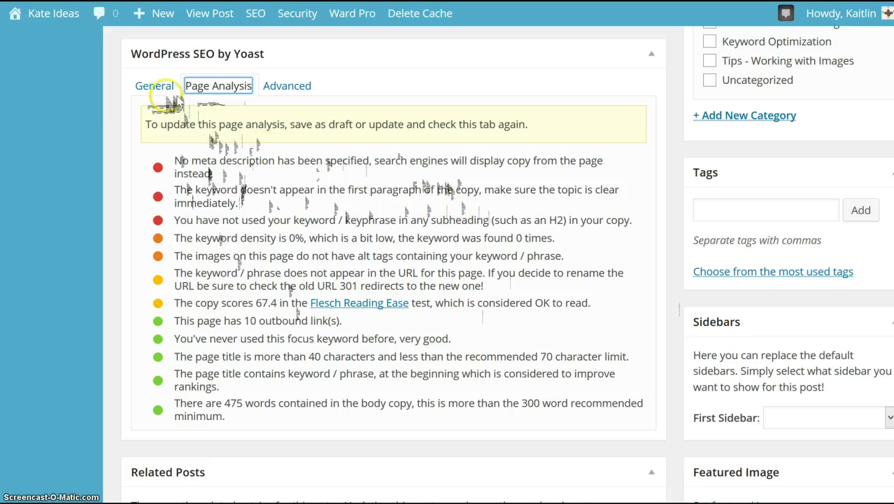
left_click(154, 86)
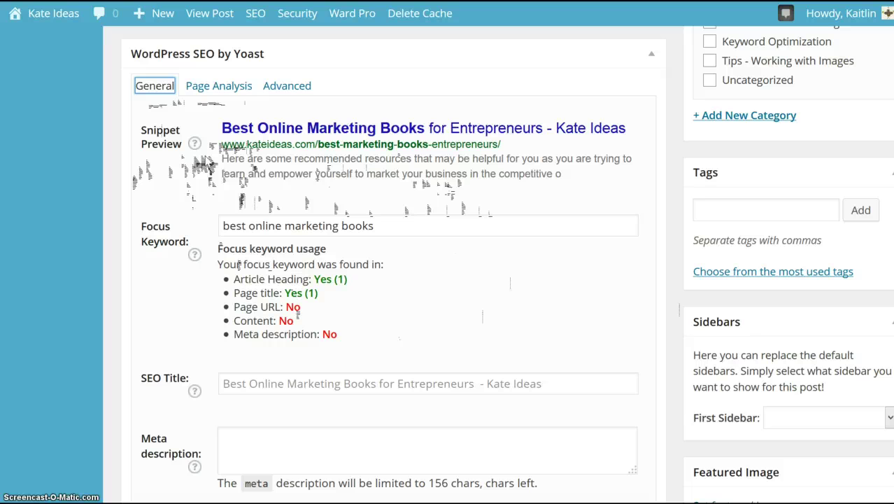
scroll(205, 158, "up", 10)
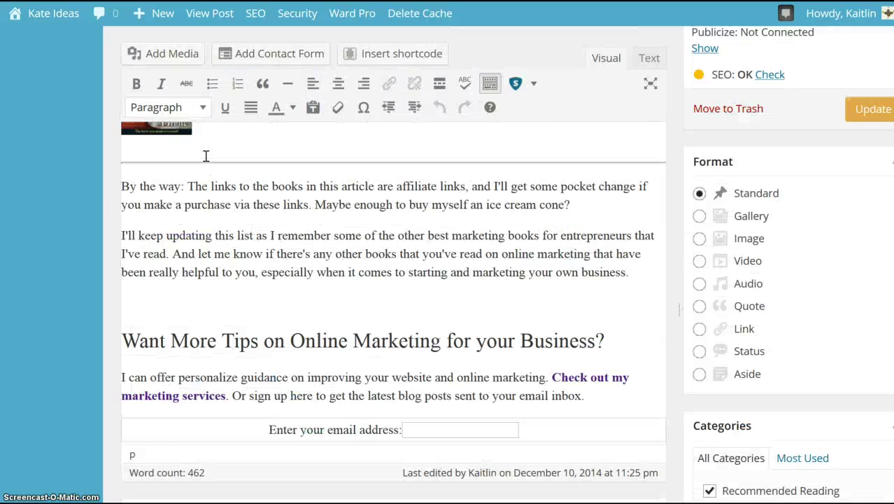
scroll(205, 156, "up", 1)
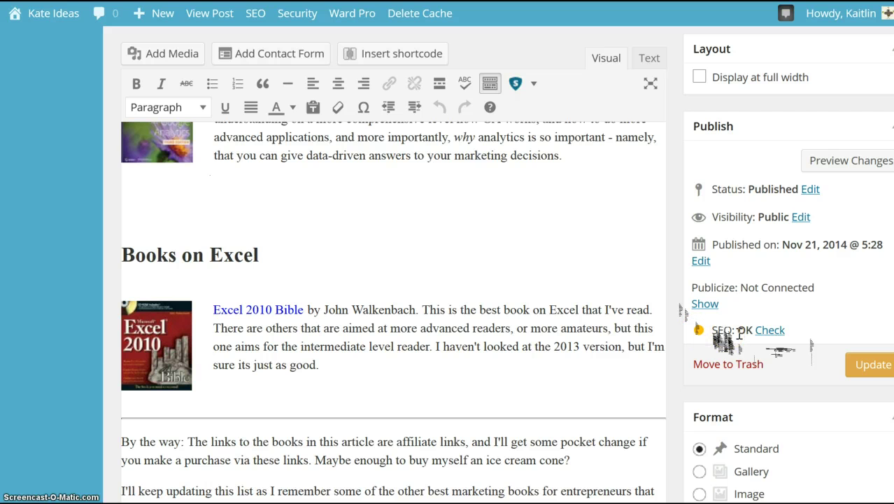
scroll(724, 336, "up", 3)
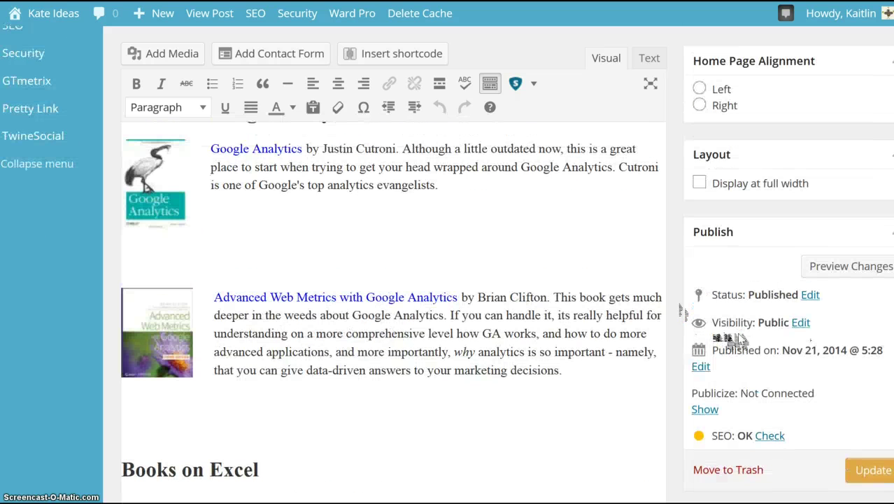
scroll(682, 311, "up", 3)
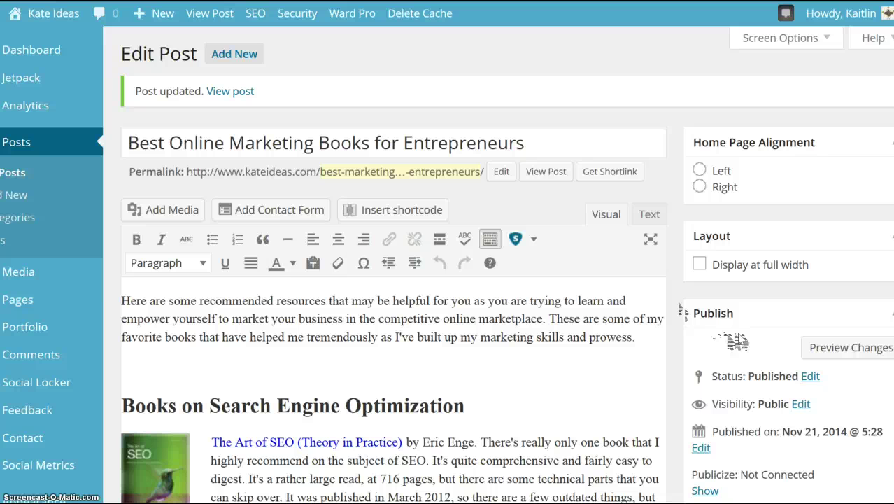